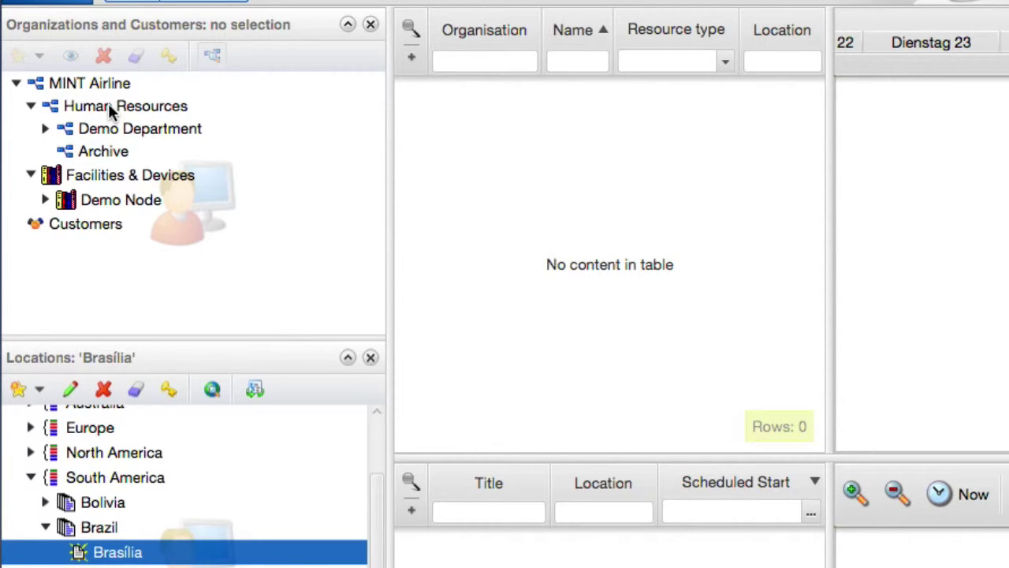
Create a new department under Human Resources with the name 'Pilot Training'
click(108, 106)
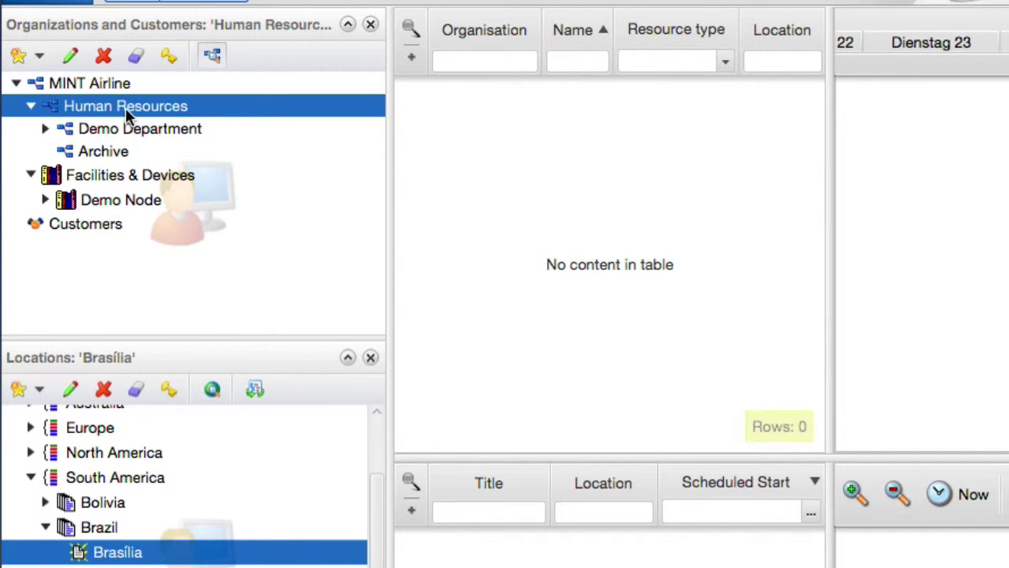
right_click(125, 107)
mouse_move(193, 131)
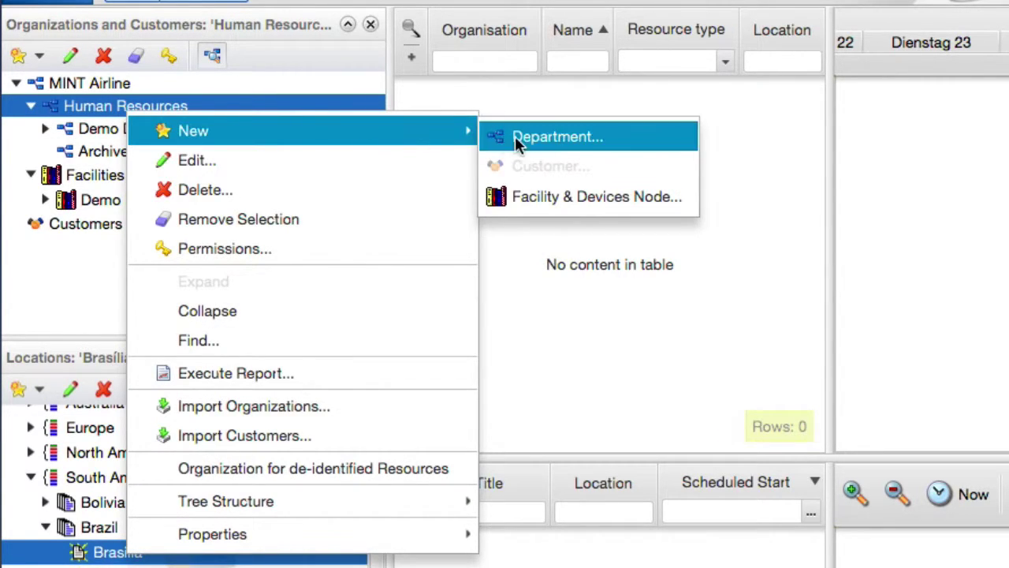
click(517, 138)
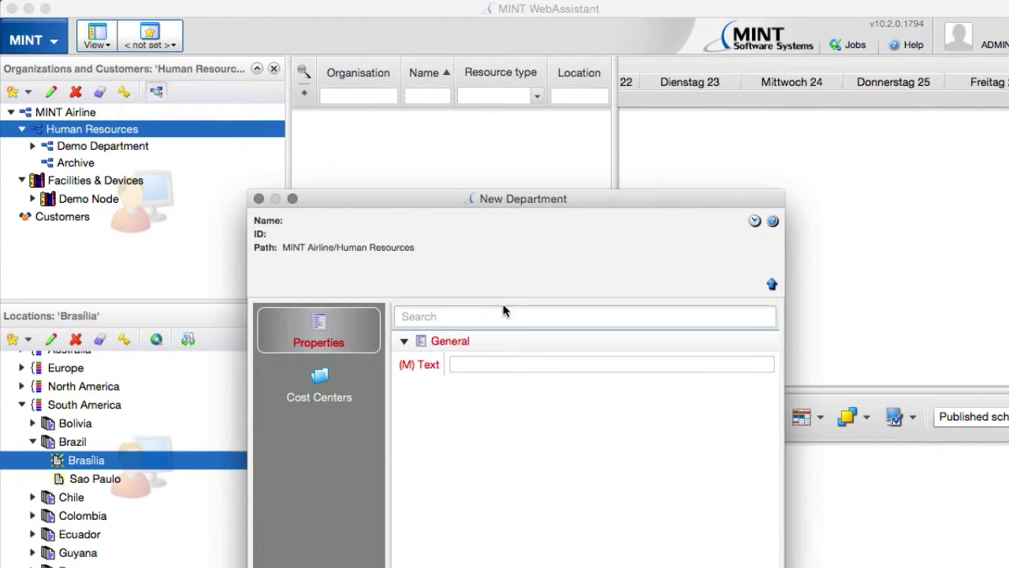
drag(442, 199, 472, 101)
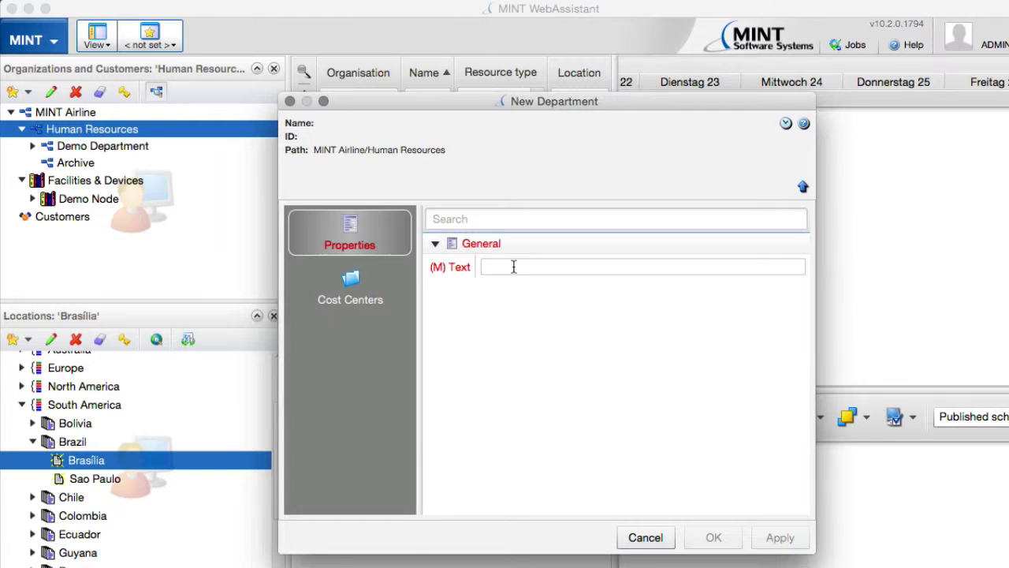
click(513, 267)
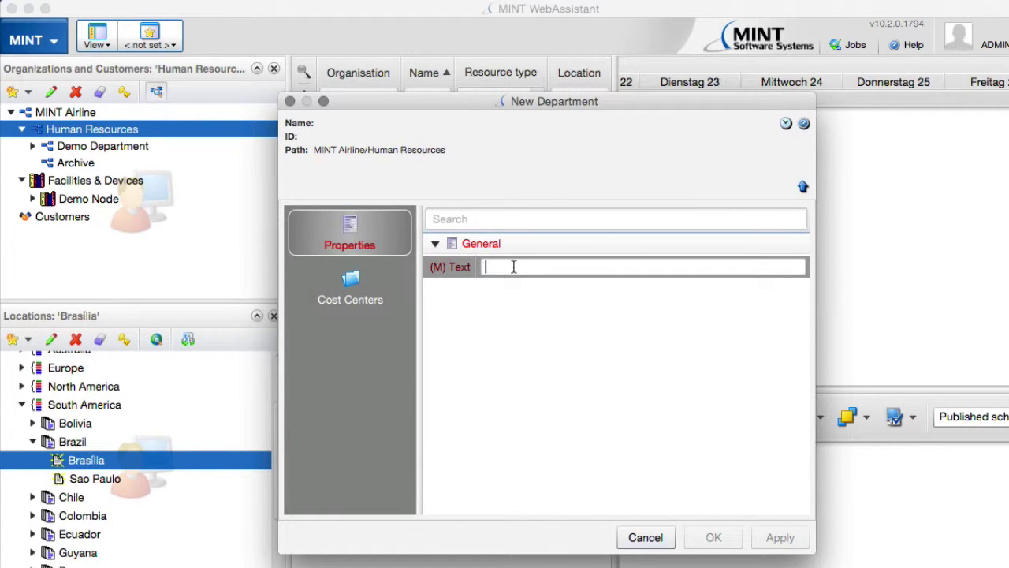
text(Pilto)
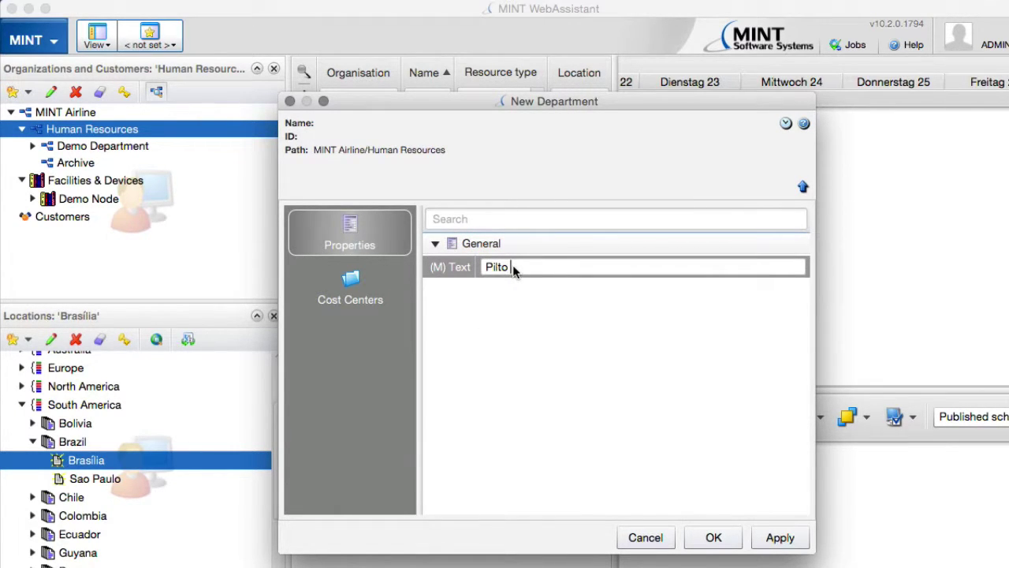
key(BackSpace)
key(BackSpace)
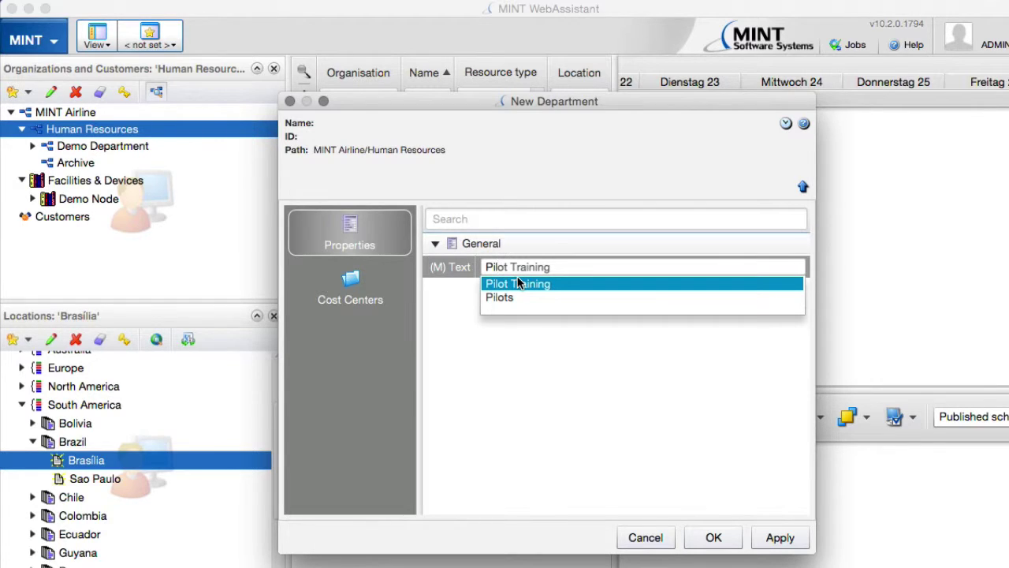
text(ot )
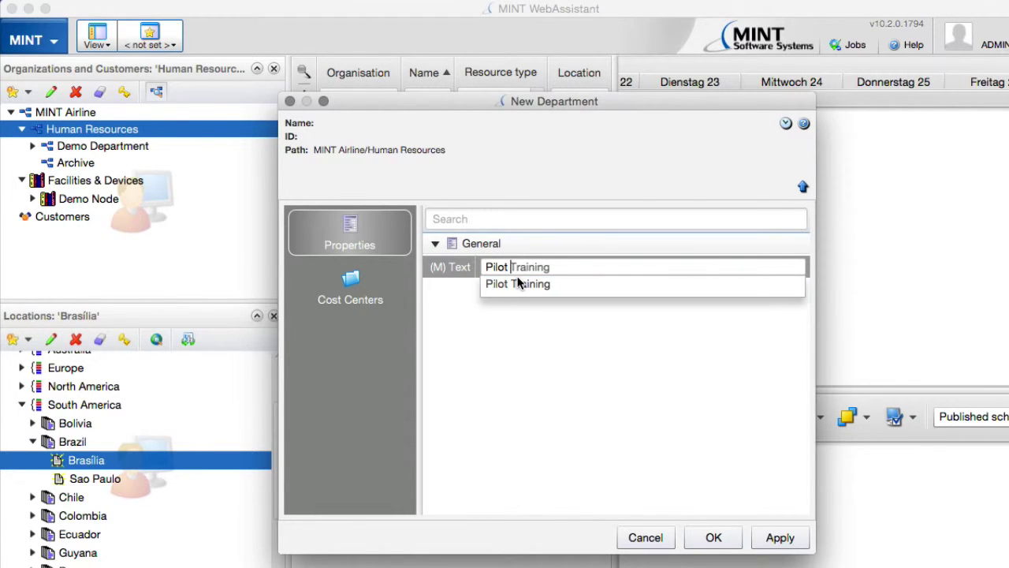
text(Trai)
click(518, 283)
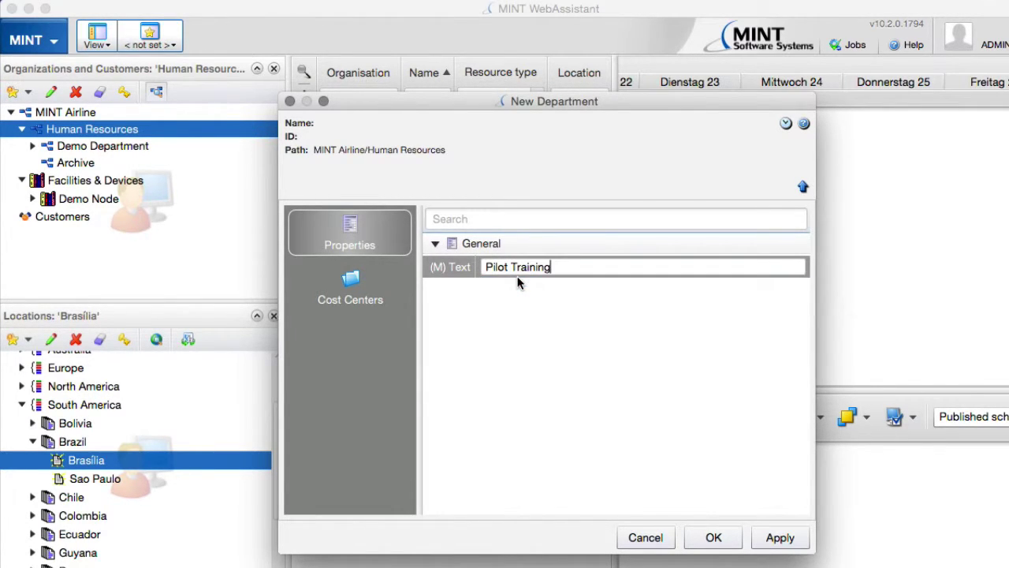
click(718, 540)
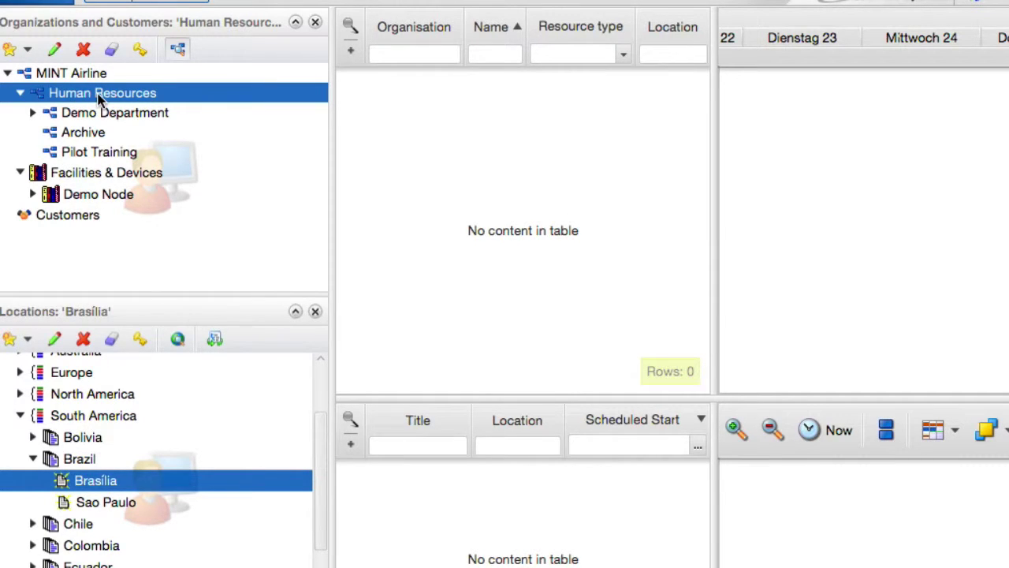
Add an 'Inflight Training' department under Human Resources
right_click(99, 95)
mouse_move(157, 113)
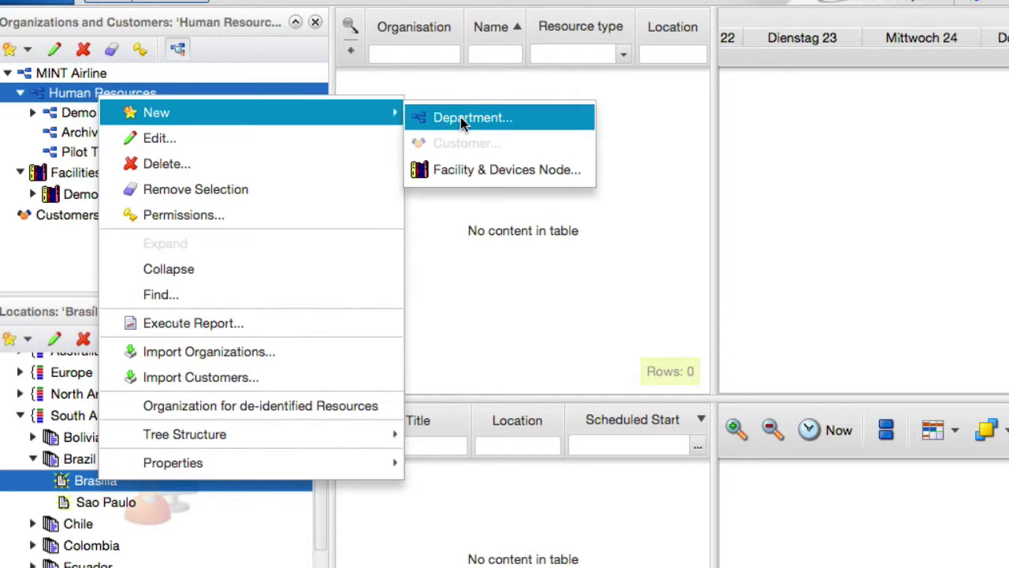
click(462, 118)
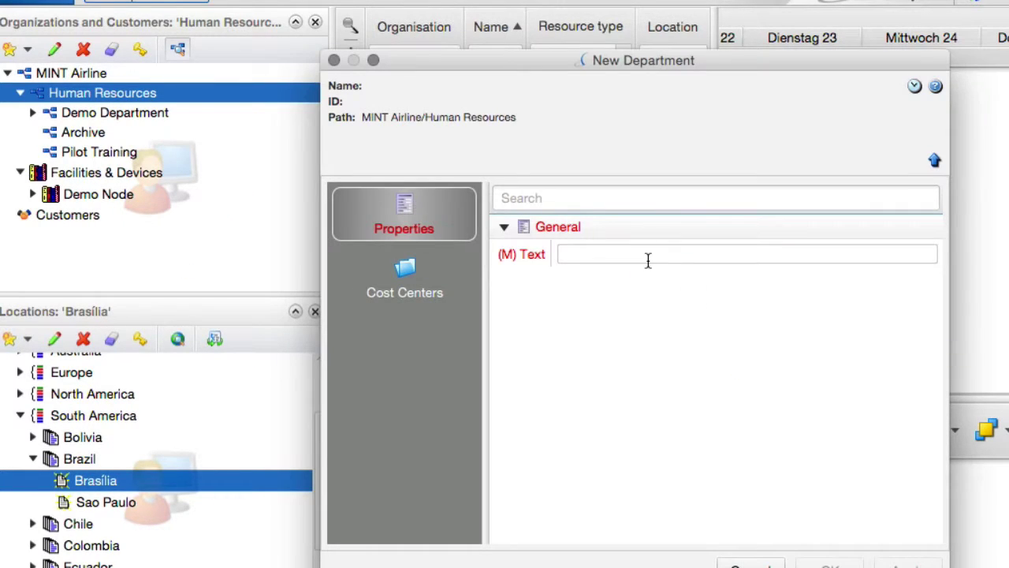
click(648, 261)
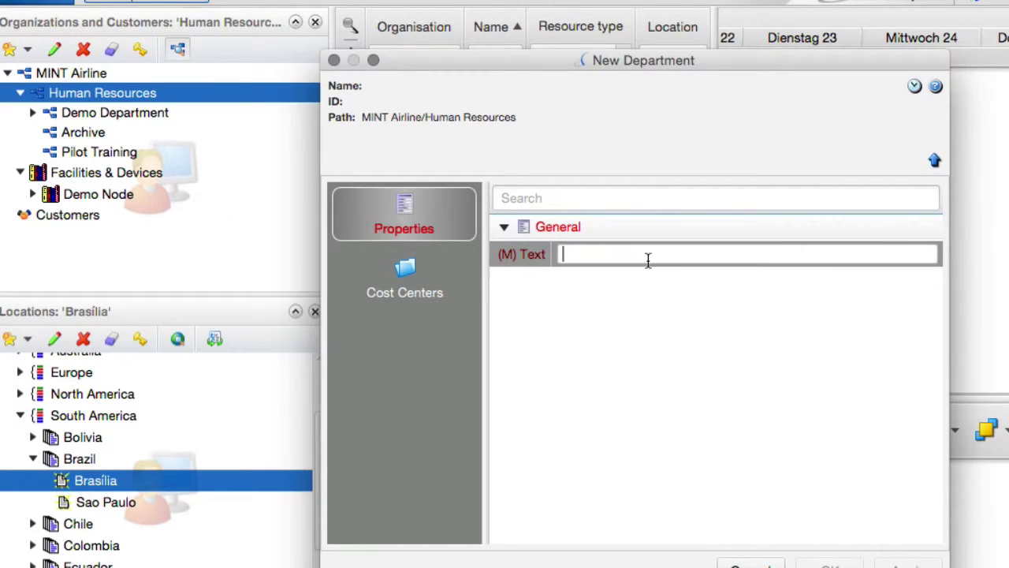
text(Infligh)
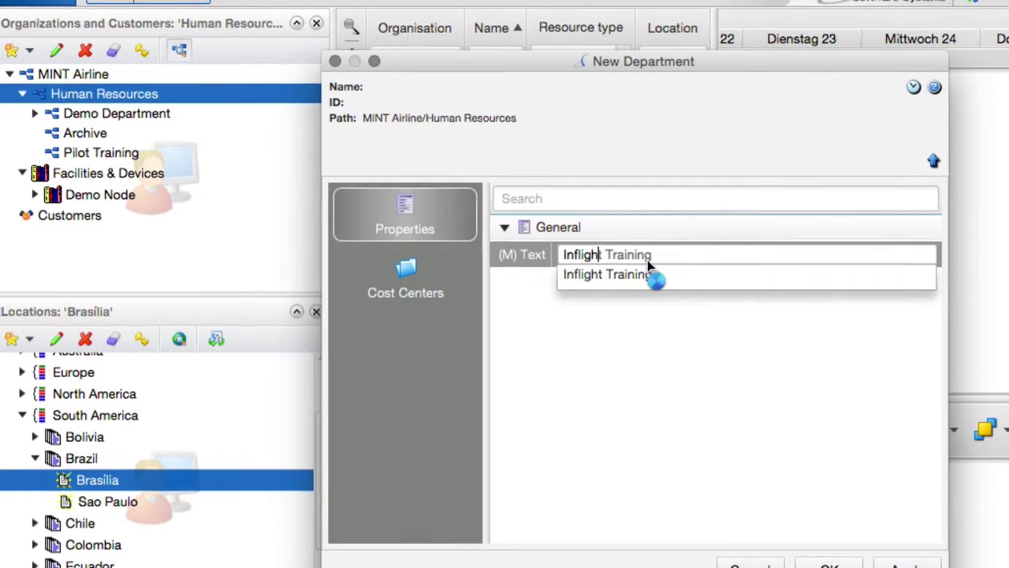
text(t Training)
click(648, 272)
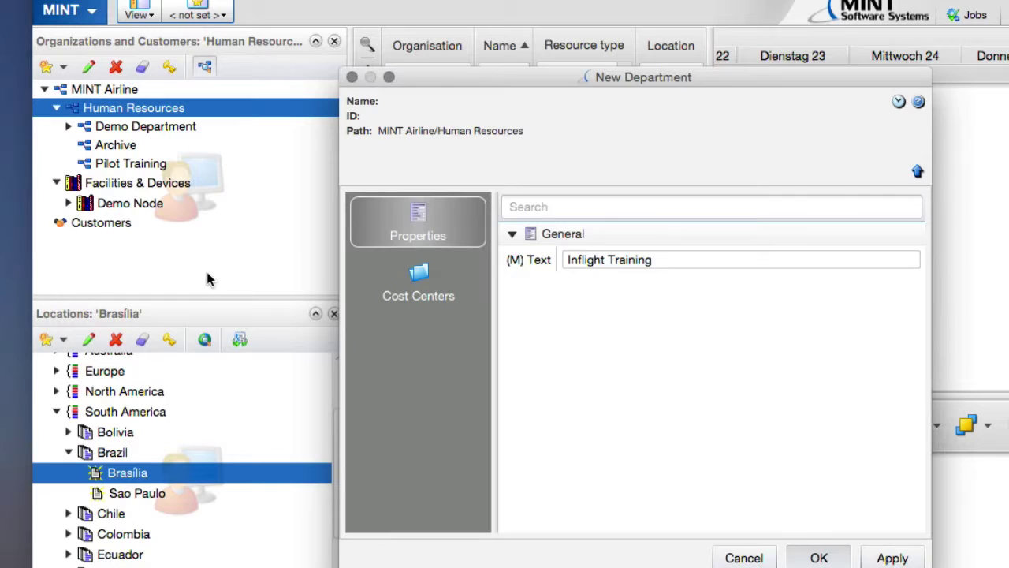
key(Return)
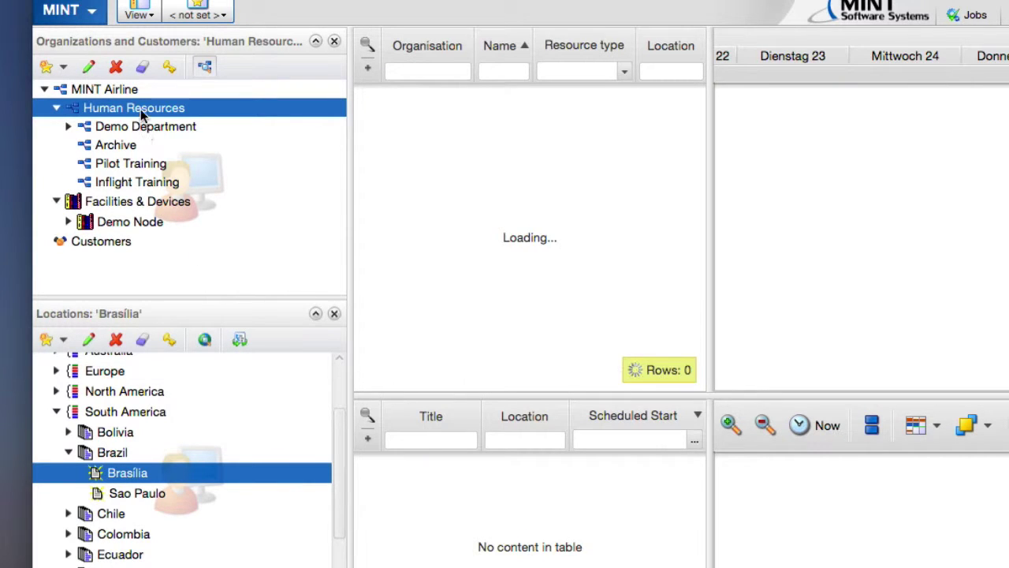
Add an 'Administration' department under Human Resources
right_click(141, 113)
mouse_move(195, 127)
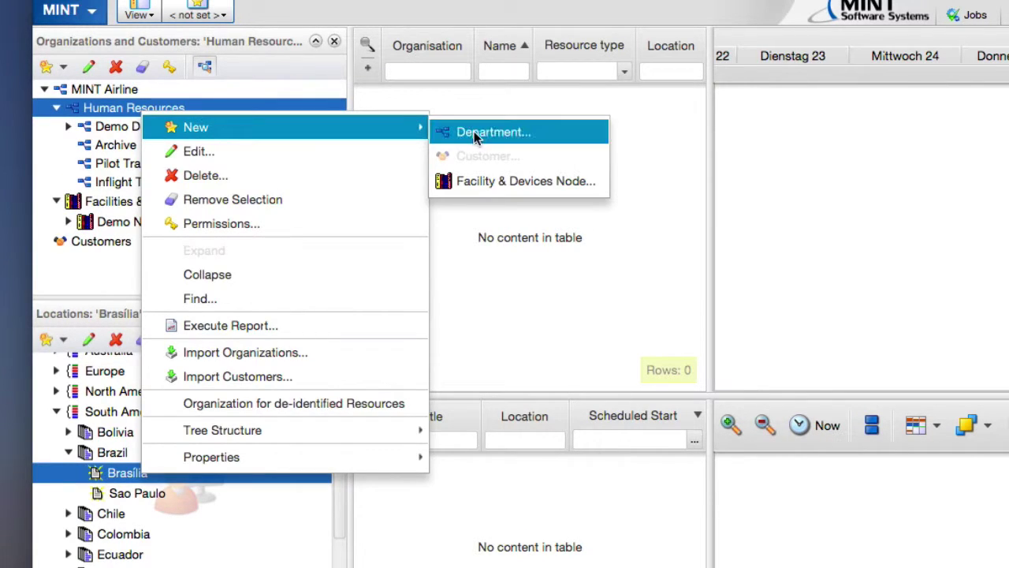
click(473, 136)
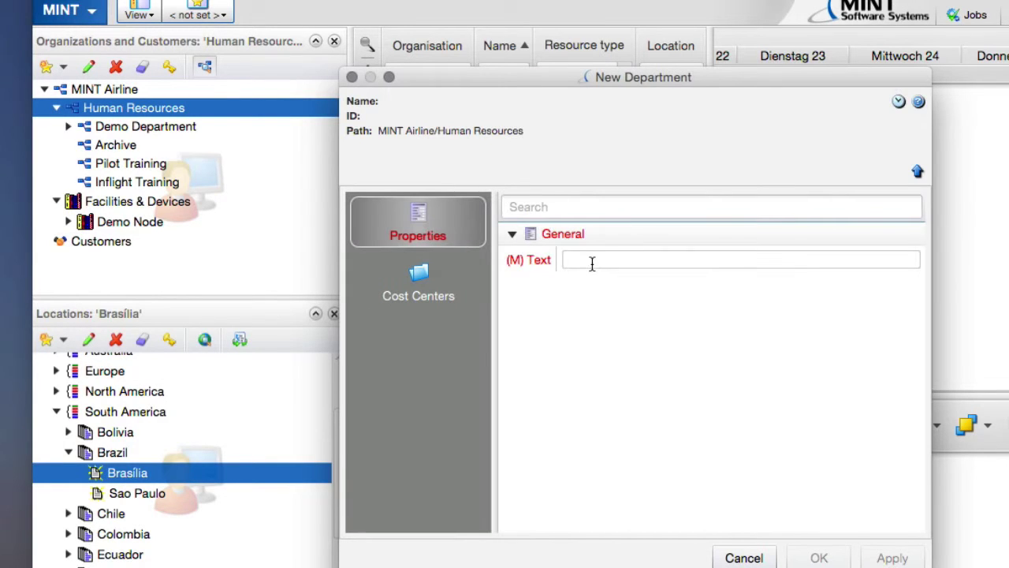
click(592, 264)
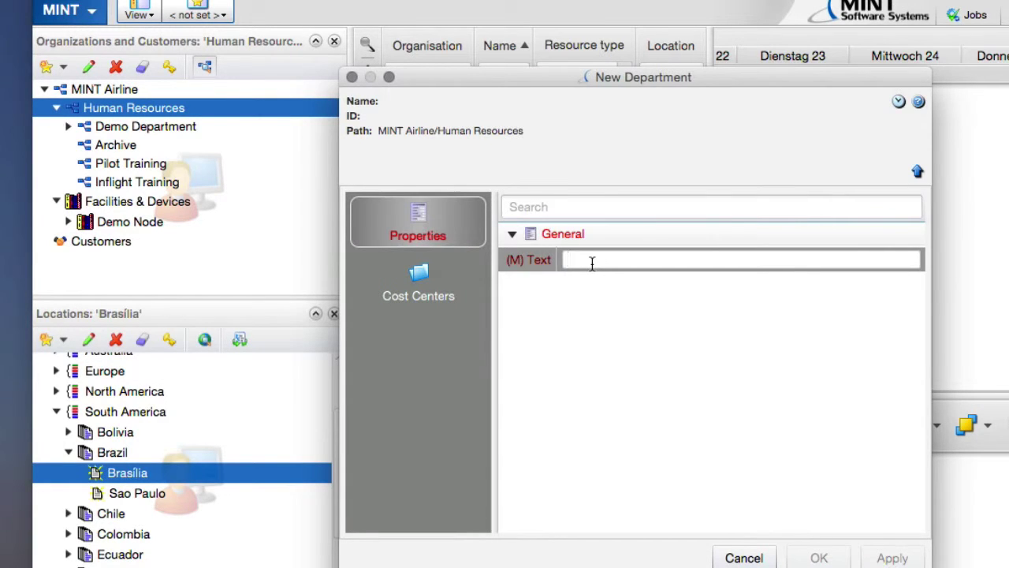
text(Administ)
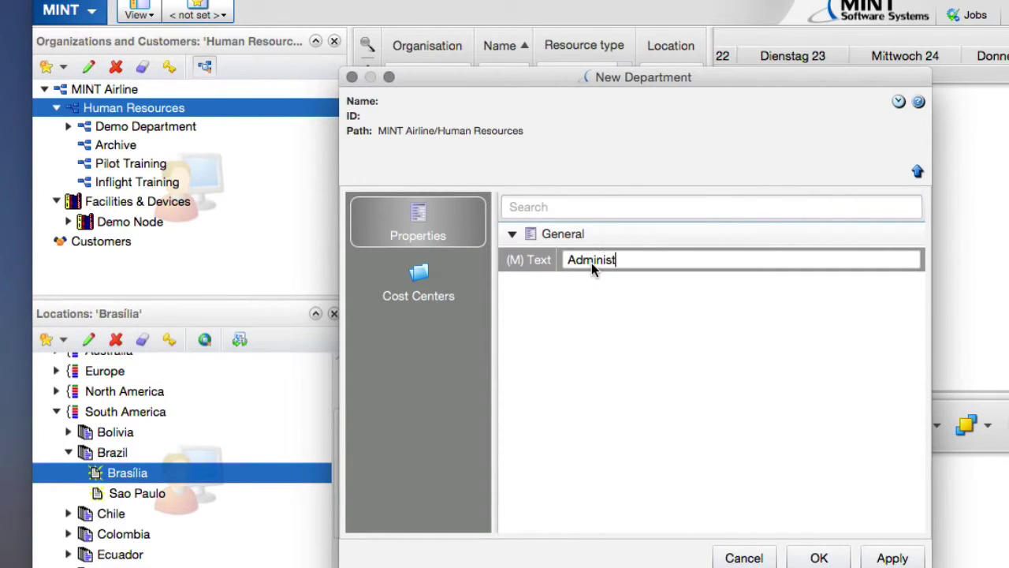
text(ration)
click(819, 557)
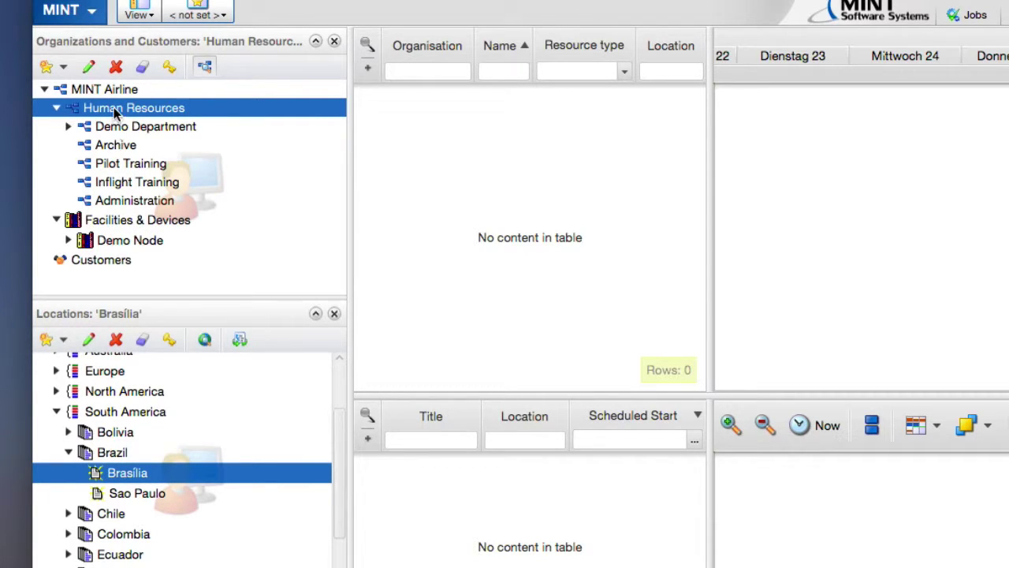
Move Pilot Training before Demo Department using the 'Move' and 'Before node' options
click(125, 164)
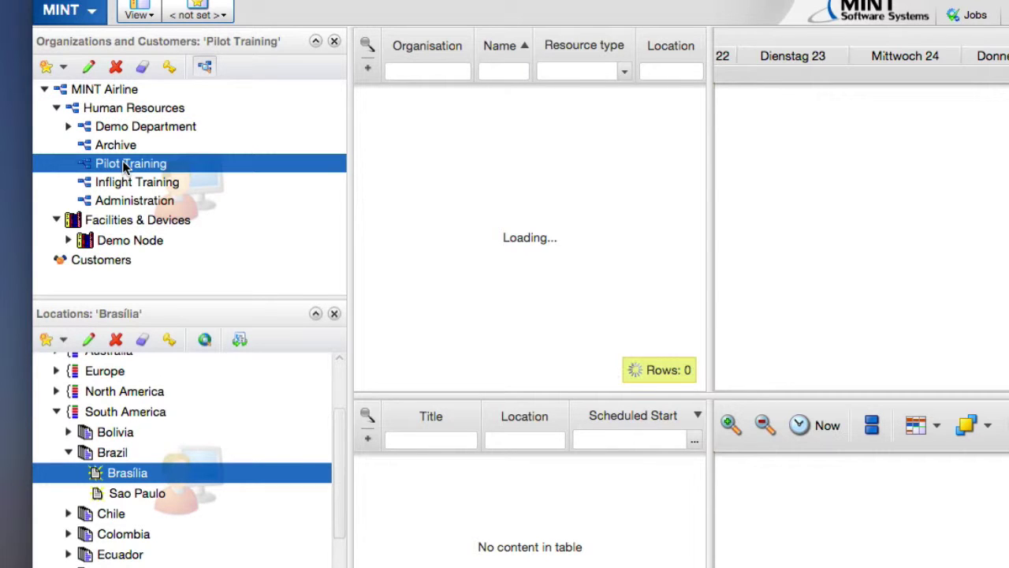
drag(123, 164, 127, 129)
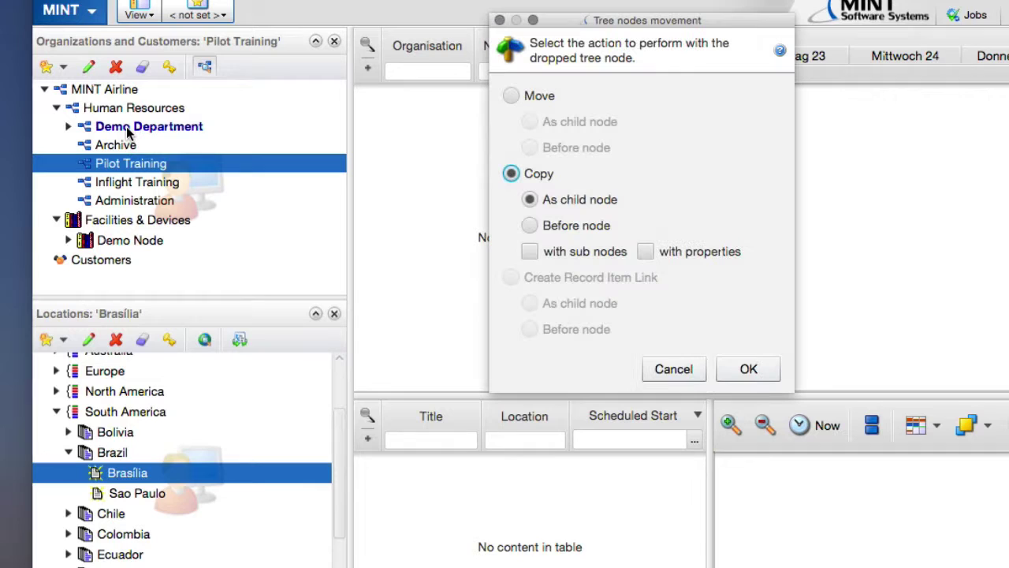
click(512, 96)
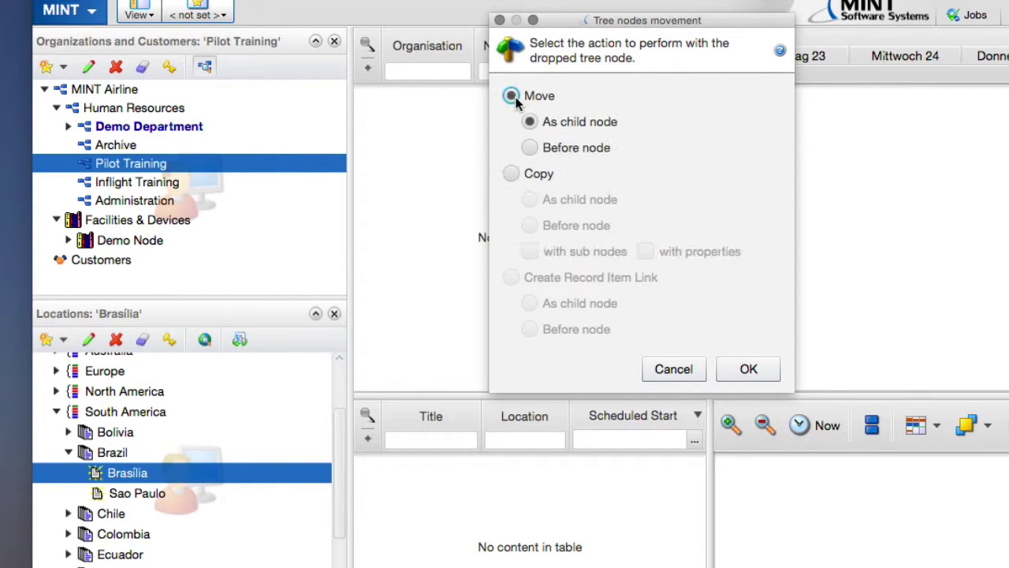
click(529, 148)
click(741, 368)
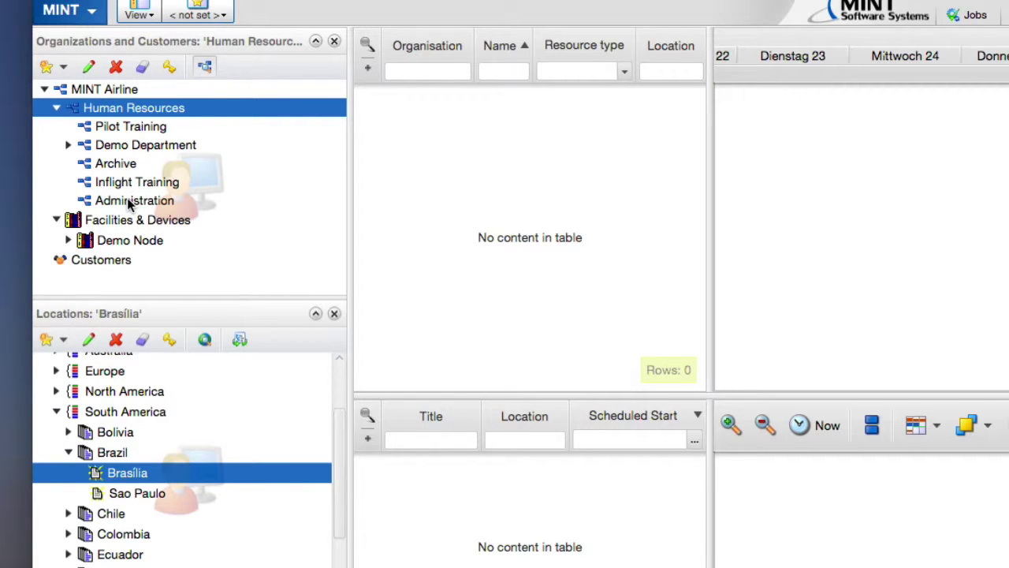
click(130, 202)
right_click(130, 204)
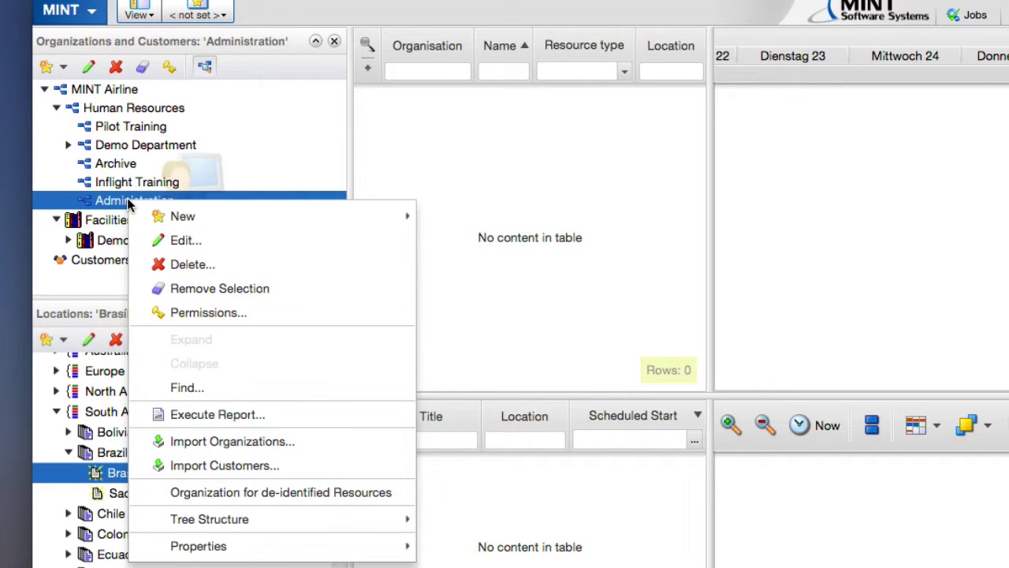
click(186, 265)
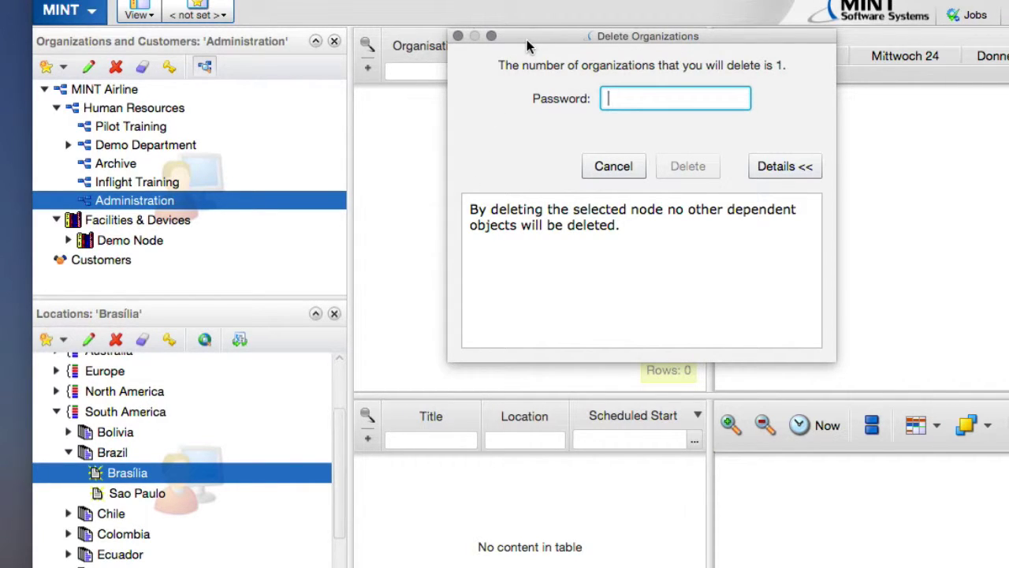
text(admin)
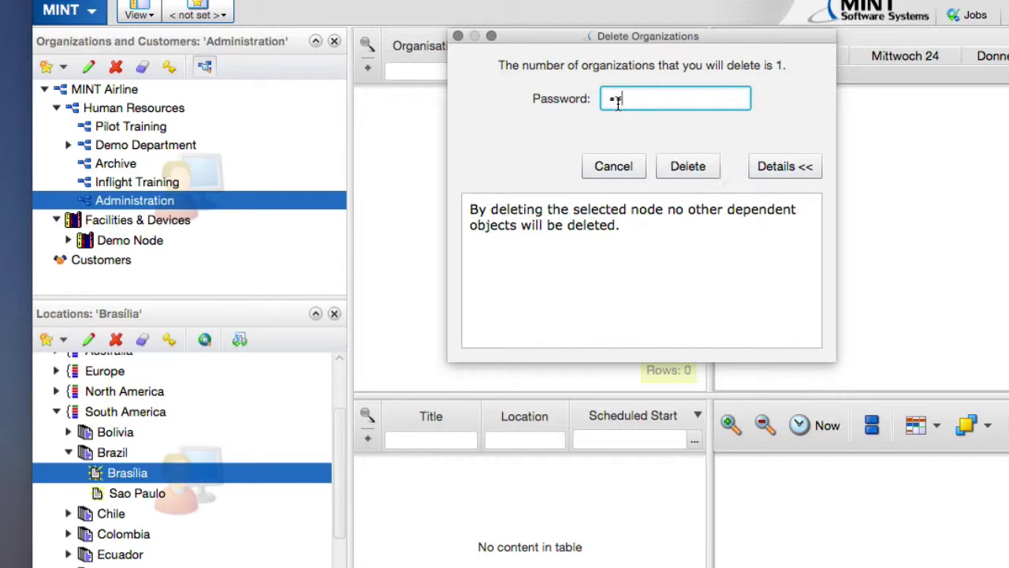
text(1)
click(458, 36)
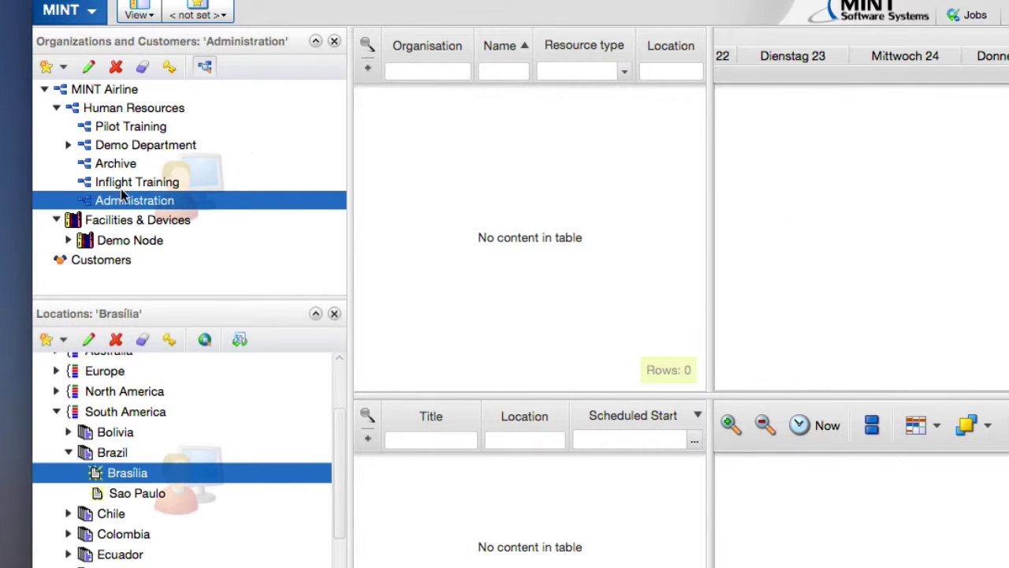